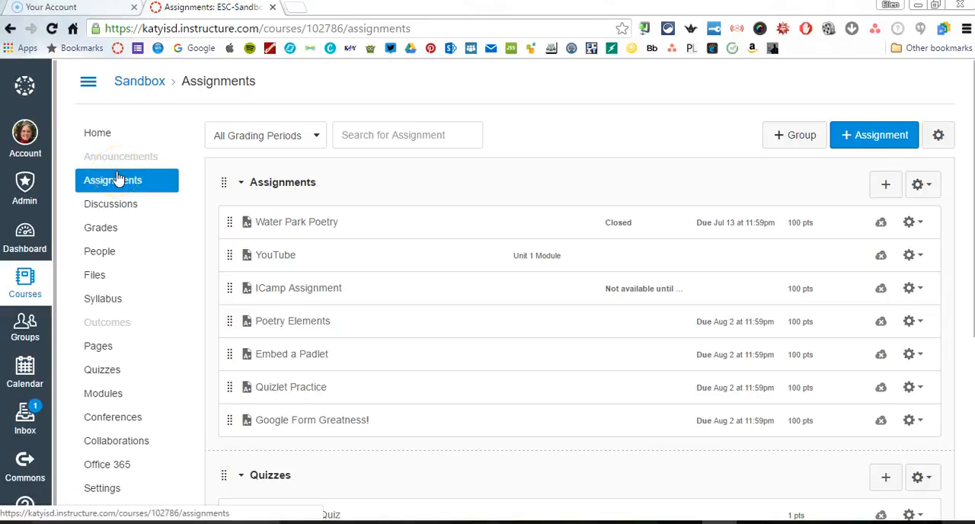
Create a new assignment in the Sandbox course and name it "Canvas Assignment"
left_click(880, 142)
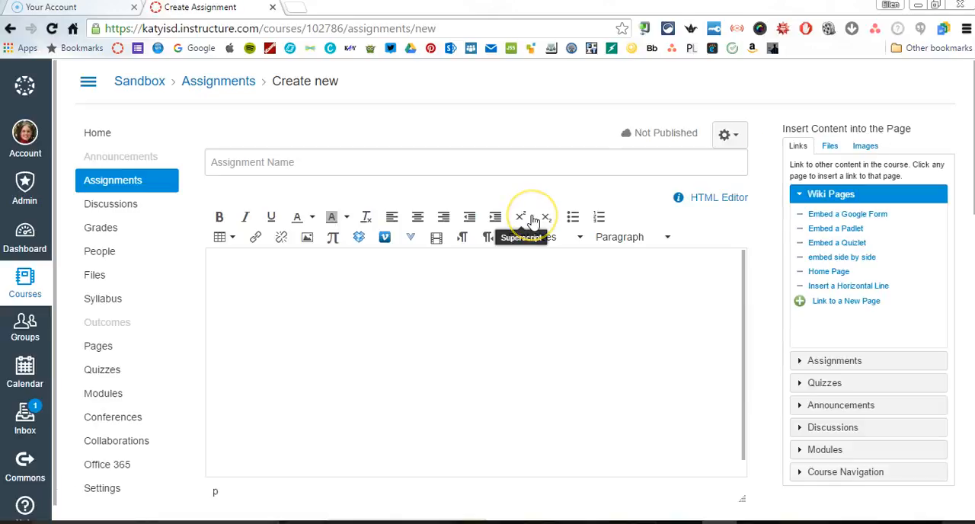
left_click(329, 164)
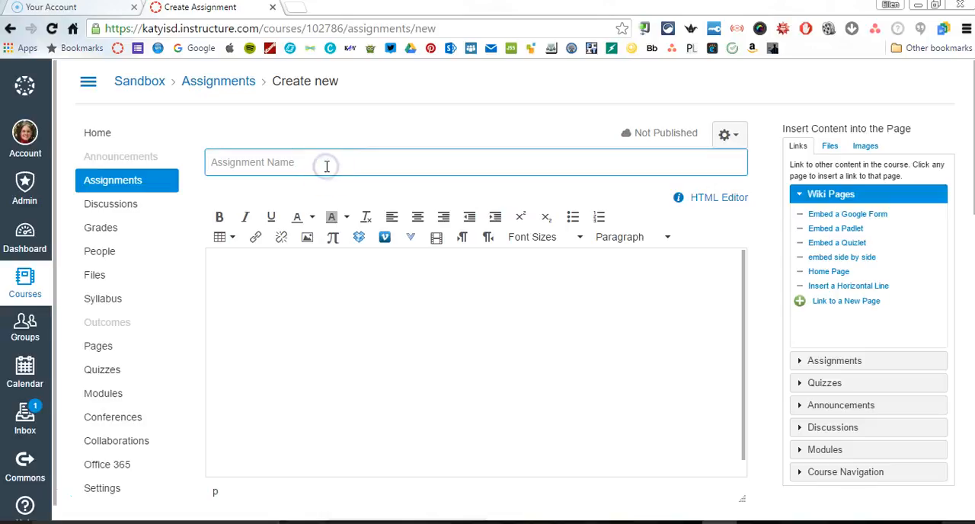
type("Canvas Assignment")
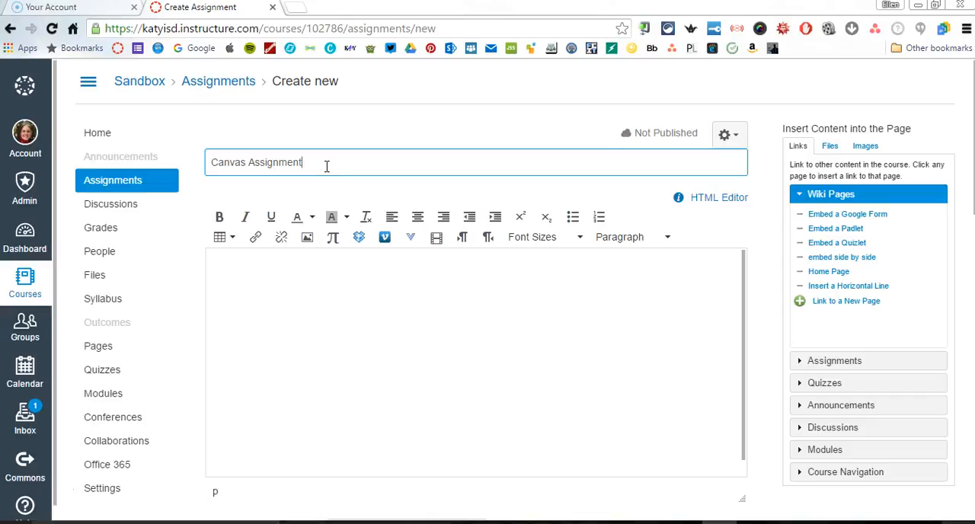
left_click(772, 246)
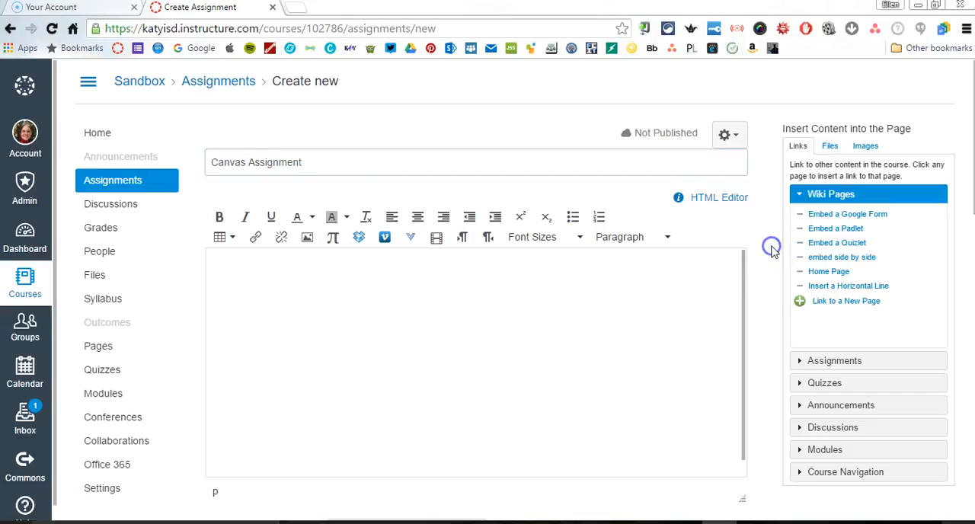
Write the assignment description "Please read the infographic below and submit your thoughts about it."
scroll(774, 252, "down", 1)
scroll(771, 251, "down", 3)
left_click(276, 180)
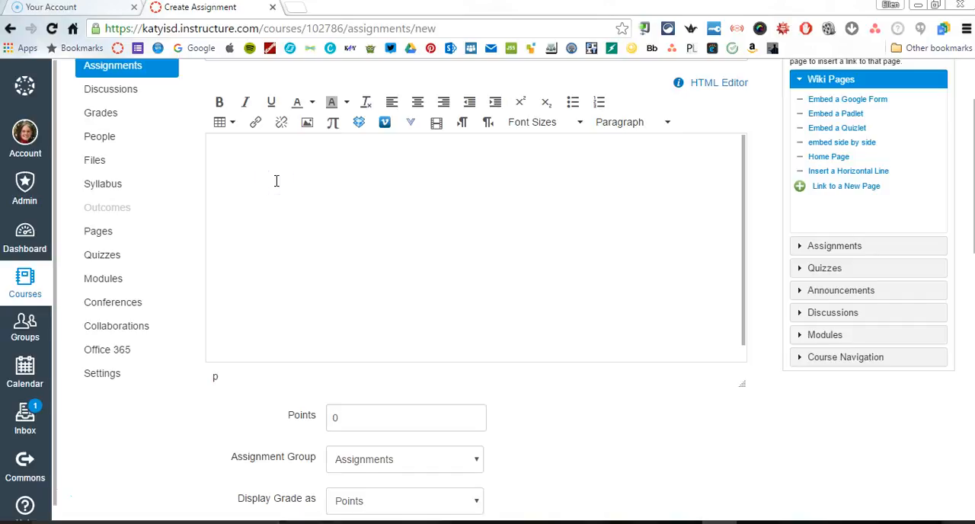
left_click(276, 189)
type("Please")
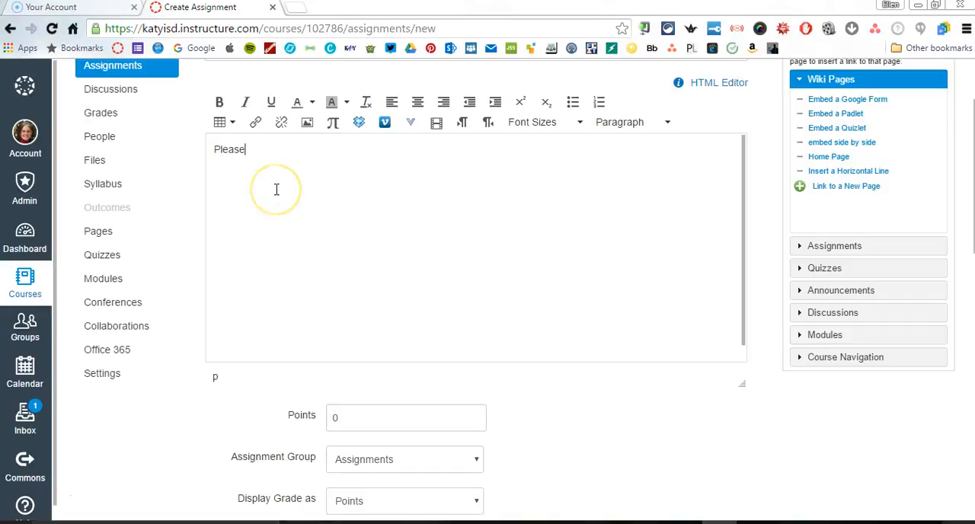
type(" read the ")
type("infographic ")
type("ble")
key("BackSpace")
key("BackSpace")
type("elo")
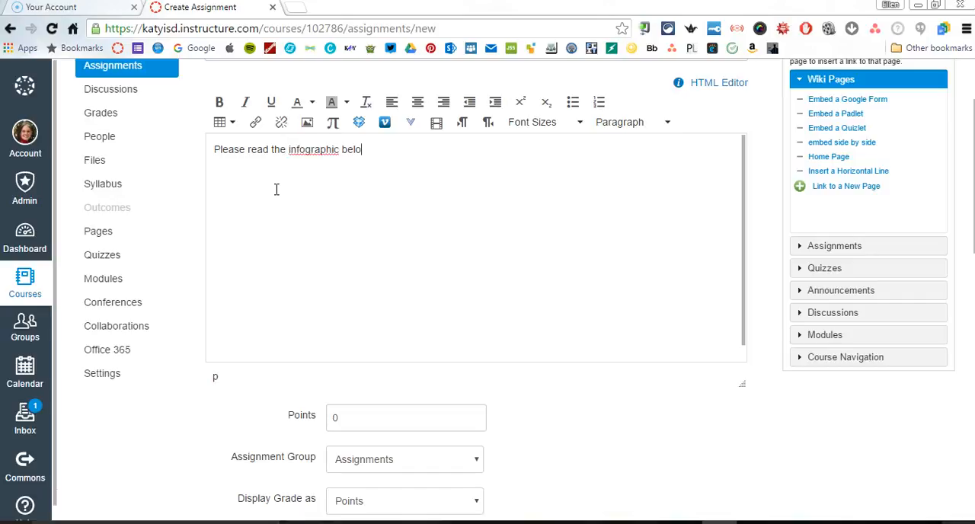
type("w and submit your though")
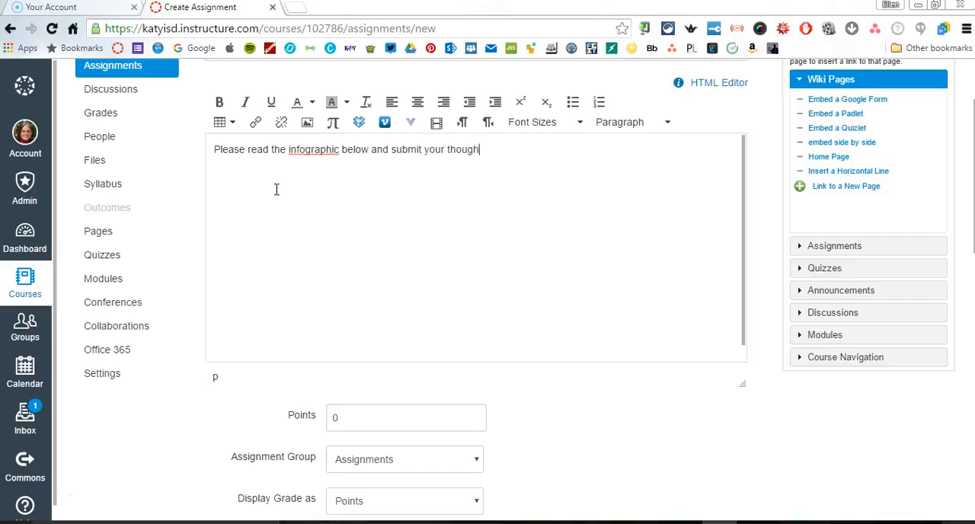
type("ts about it.")
left_click(381, 186)
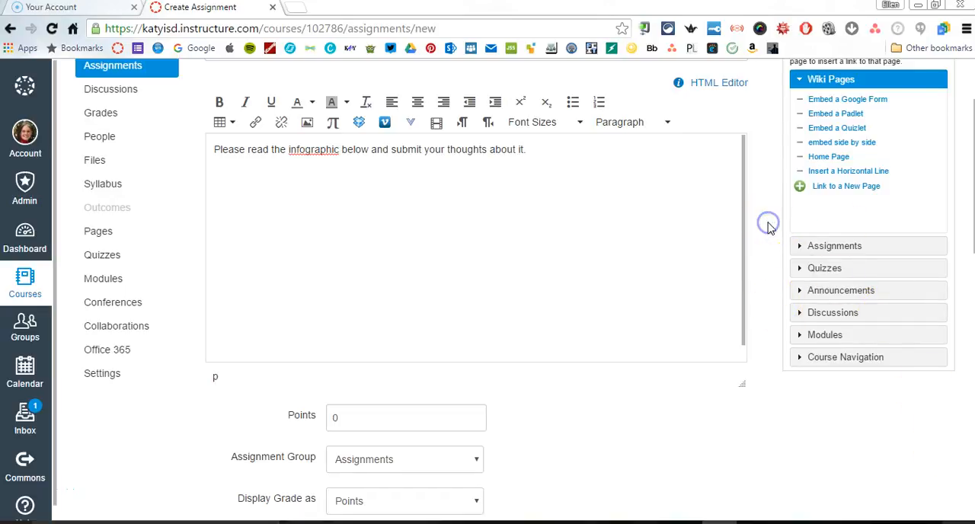
Embed the course image "4Cs Poster_Graphic_Outside Source.jpg" below the description text
scroll(768, 225, "up", 1)
scroll(770, 227, "up", 1)
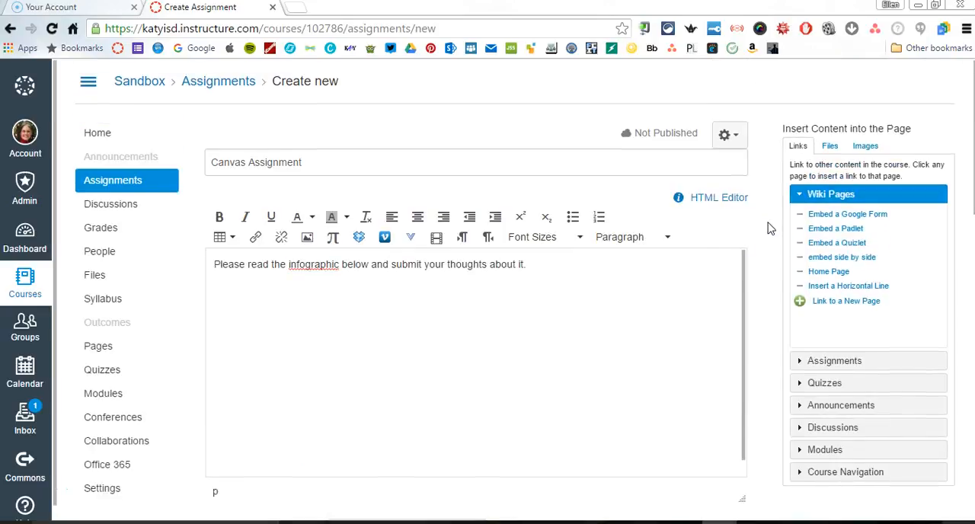
left_click(335, 305)
left_click(868, 144)
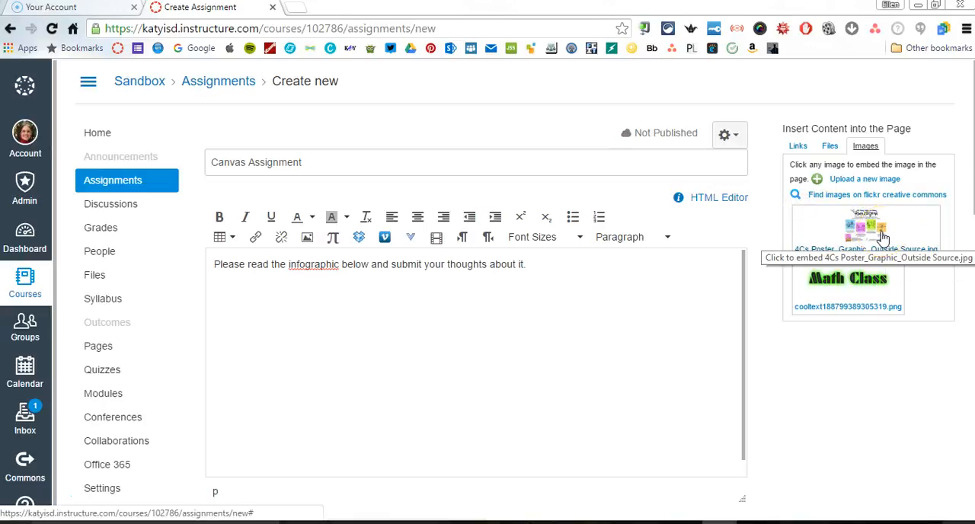
left_click(882, 238)
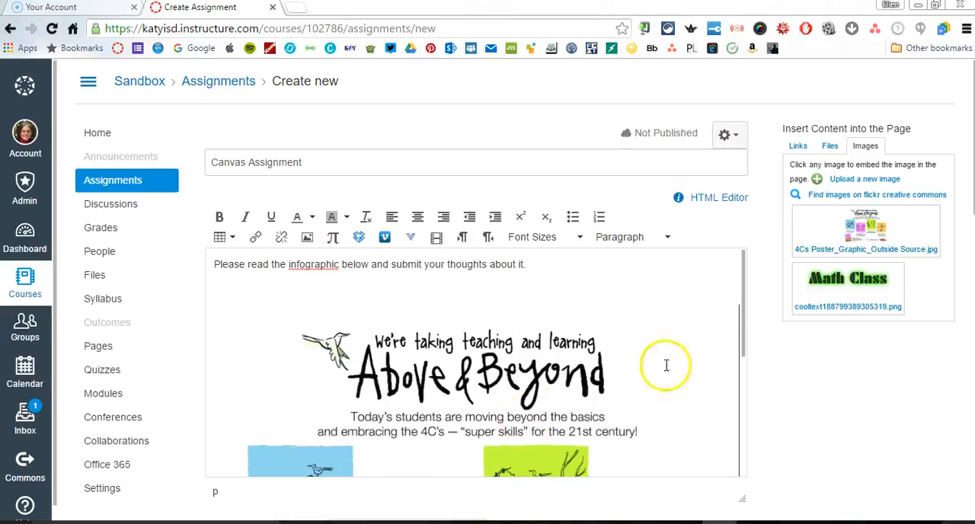
left_click(762, 280)
Set the assignment's points to 100
scroll(762, 282, "down", 4)
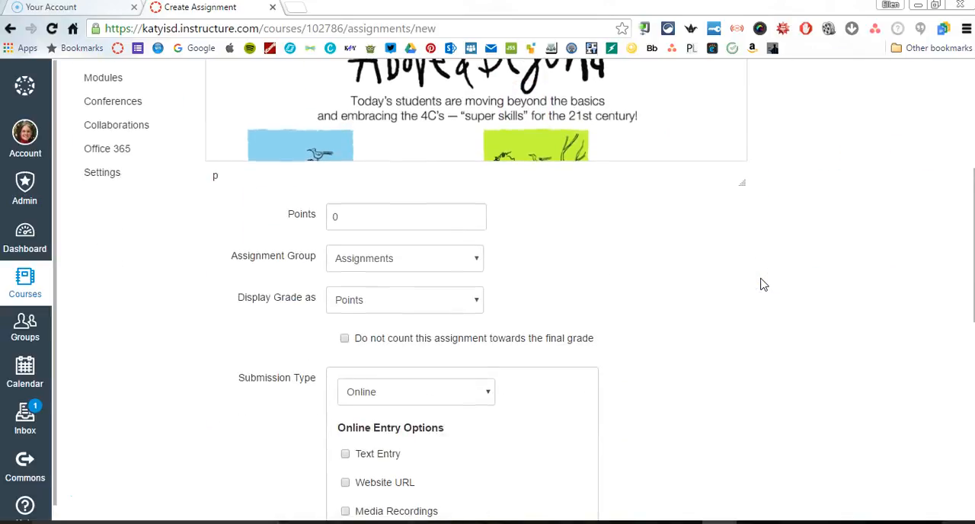
scroll(763, 284, "down", 1)
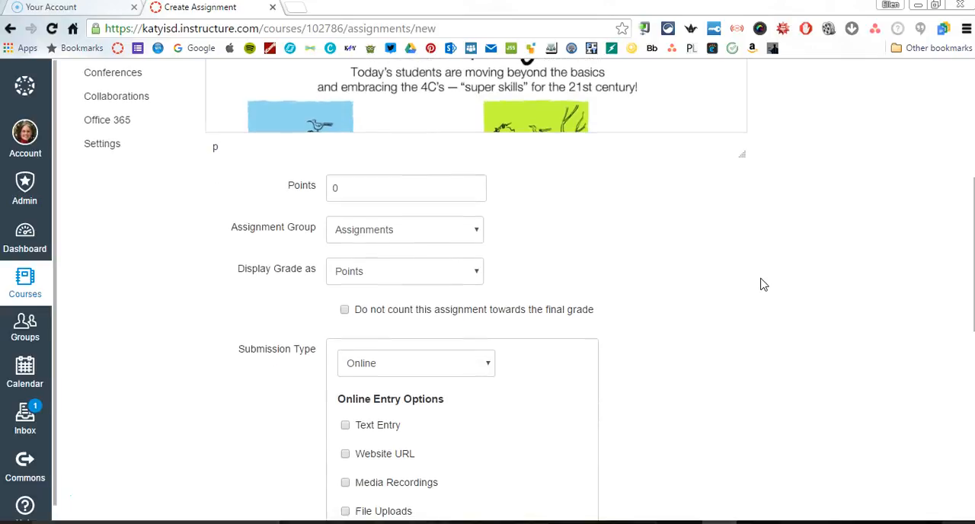
left_click(350, 193)
key("BackSpace")
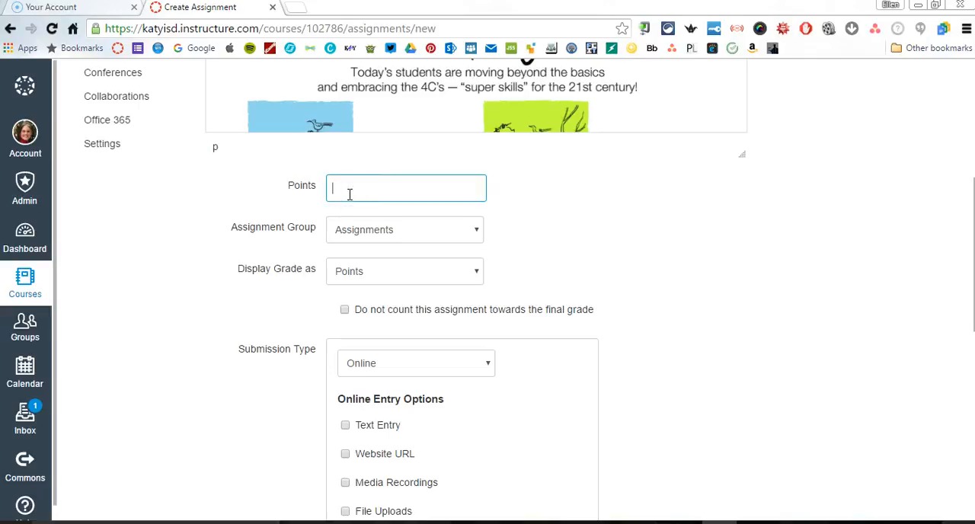
type("100")
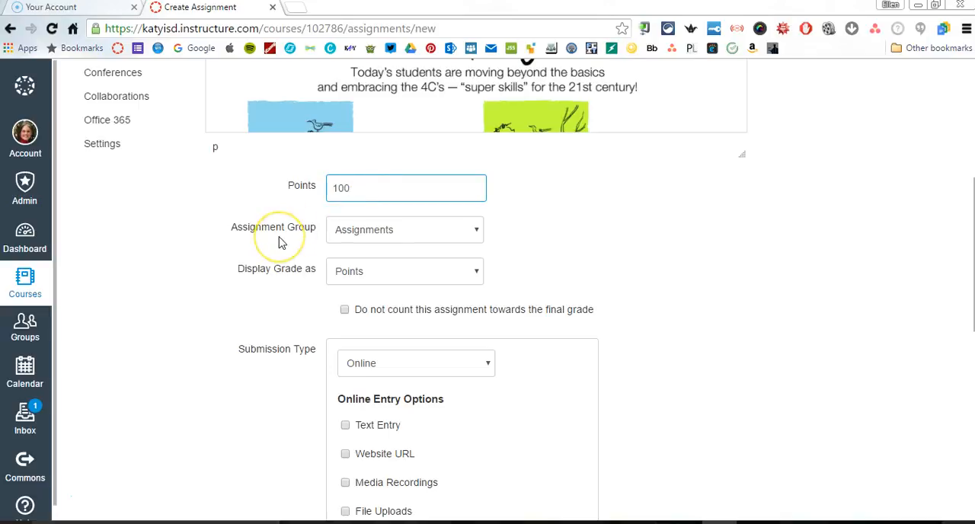
Choose Assignments as the assignment group and display the grade as Points
left_click(476, 230)
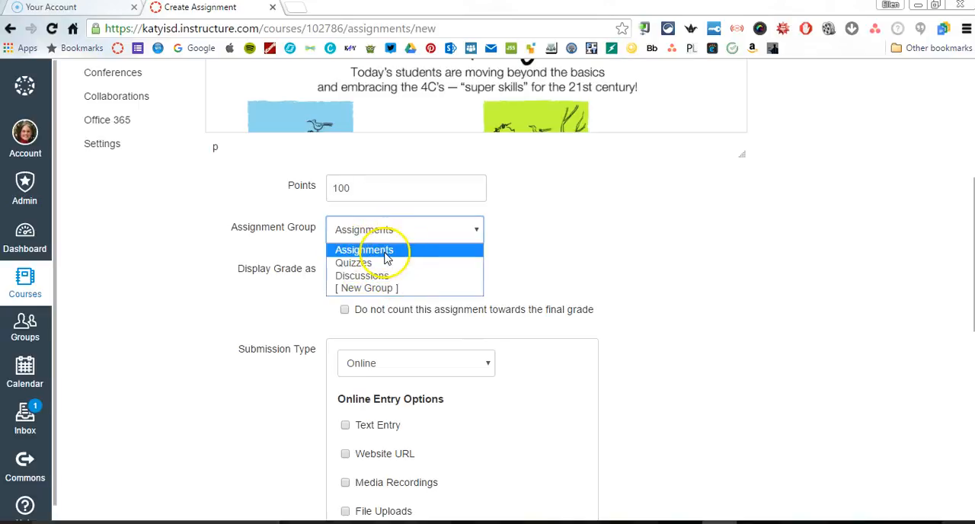
left_click(384, 254)
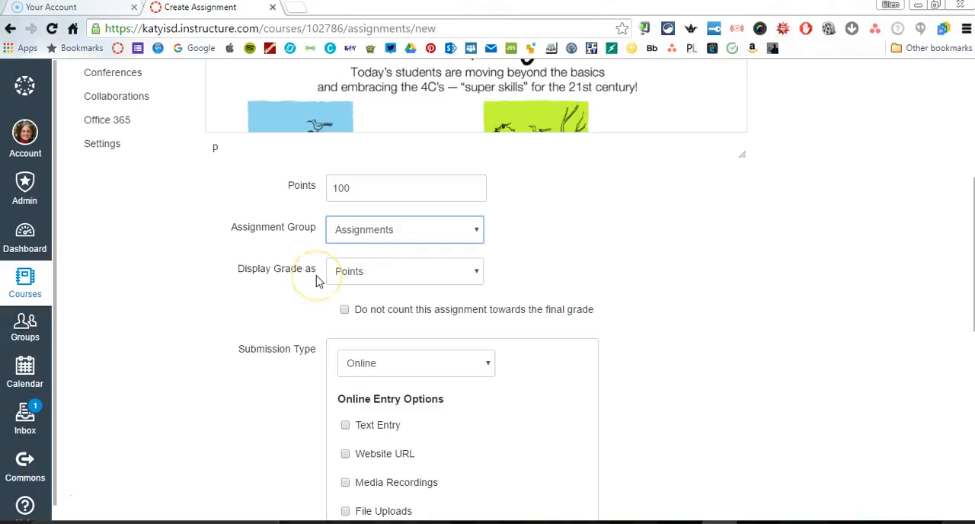
left_click(473, 273)
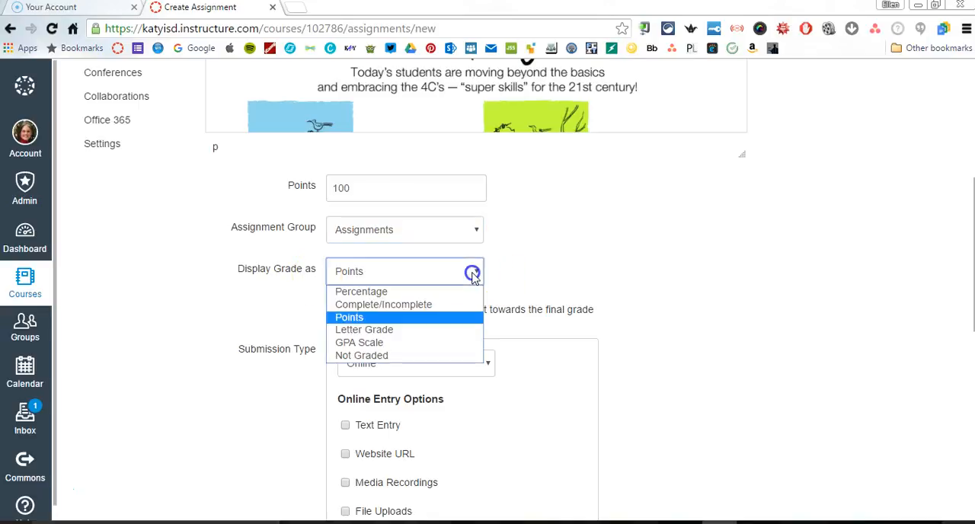
left_click(407, 317)
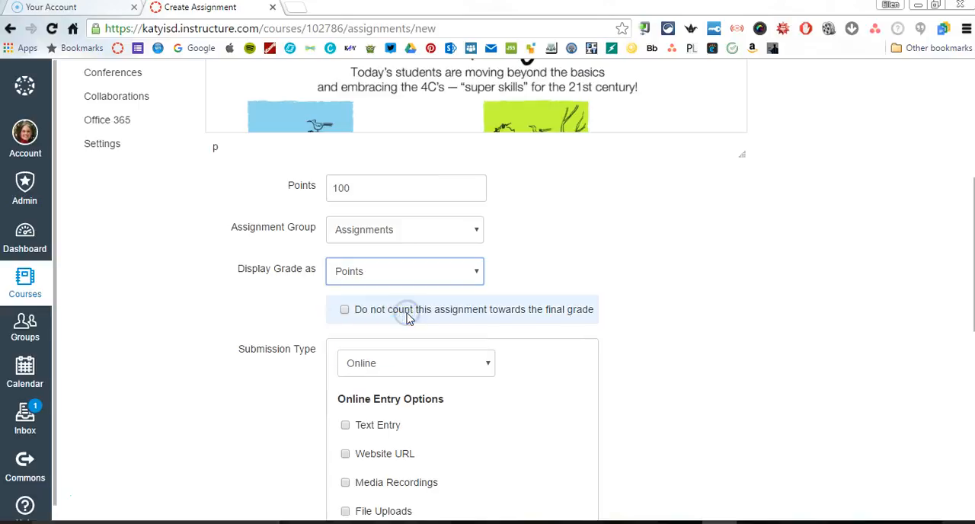
left_click(644, 342)
Set the assignment's submission type to On Paper
scroll(643, 342, "down", 1)
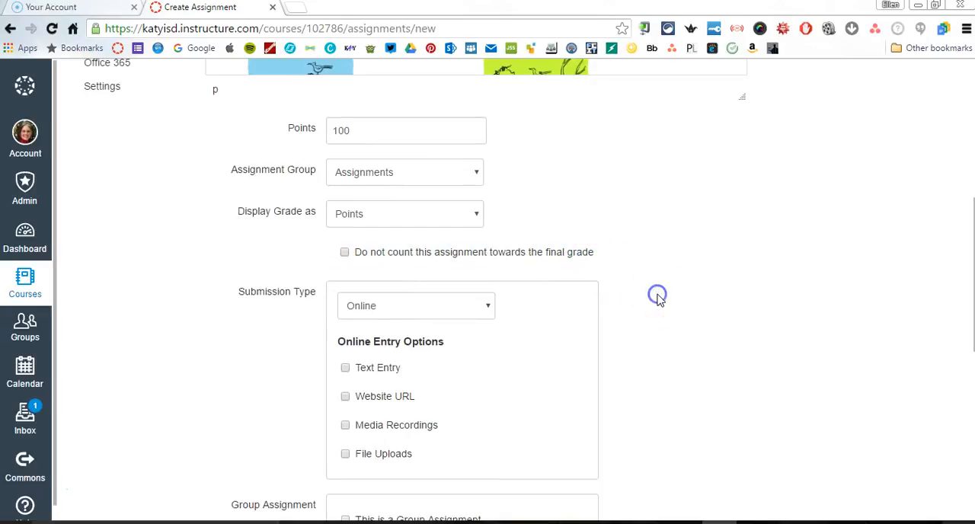
scroll(659, 300, "down", 1)
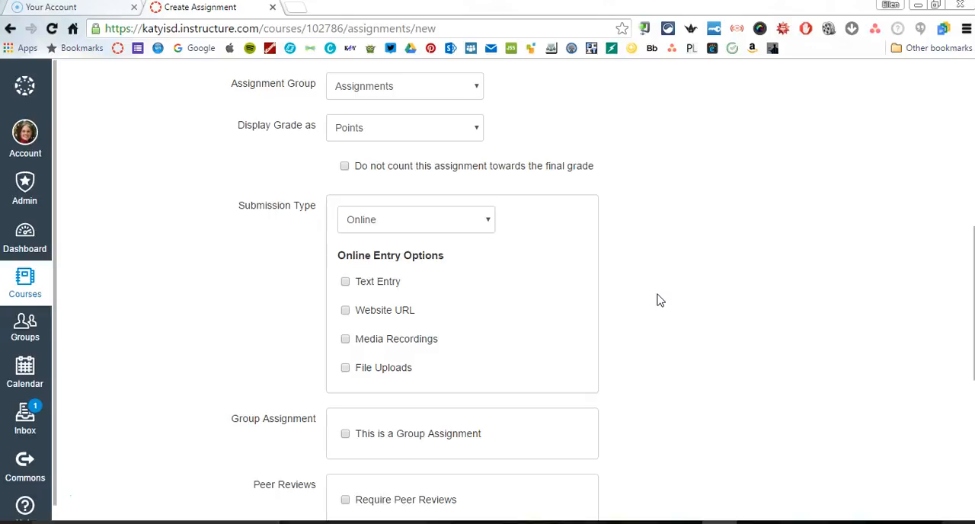
scroll(659, 300, "down", 1)
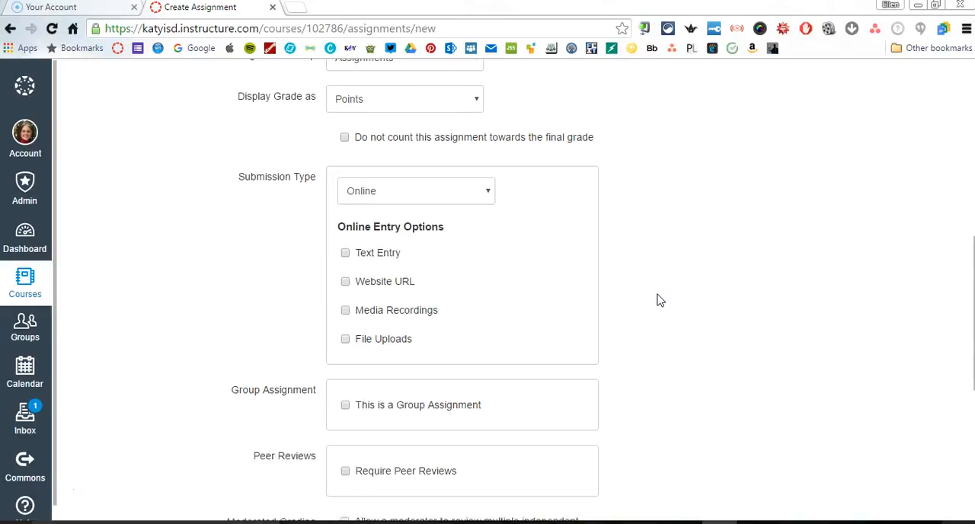
scroll(660, 300, "down", 2)
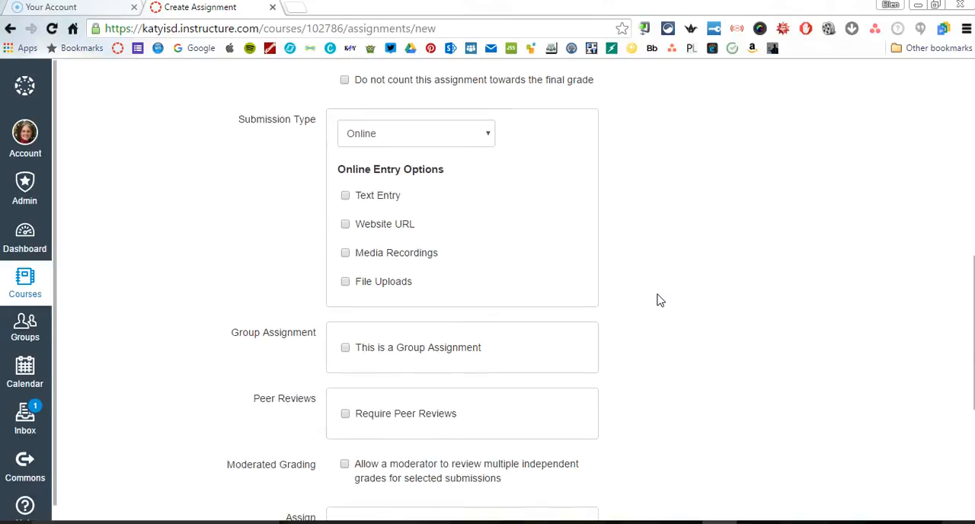
right_click(268, 144)
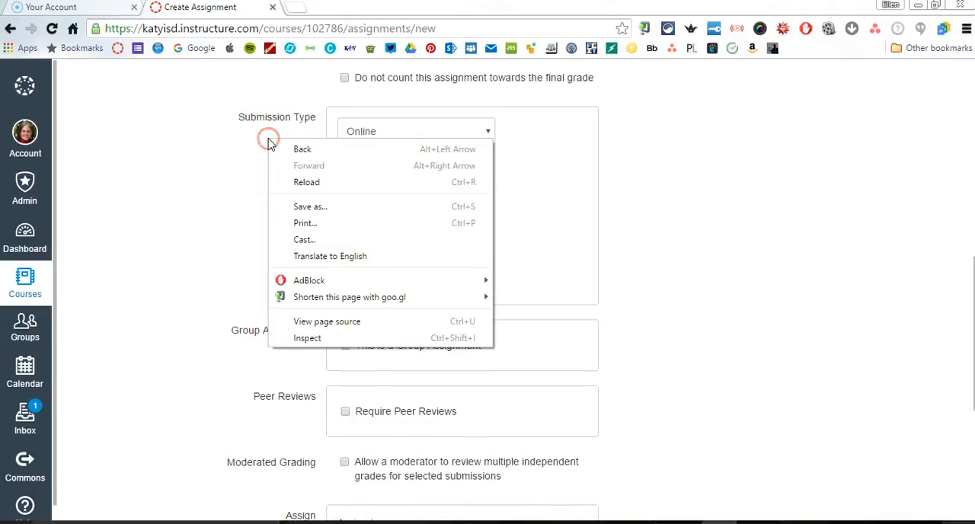
left_click(207, 157)
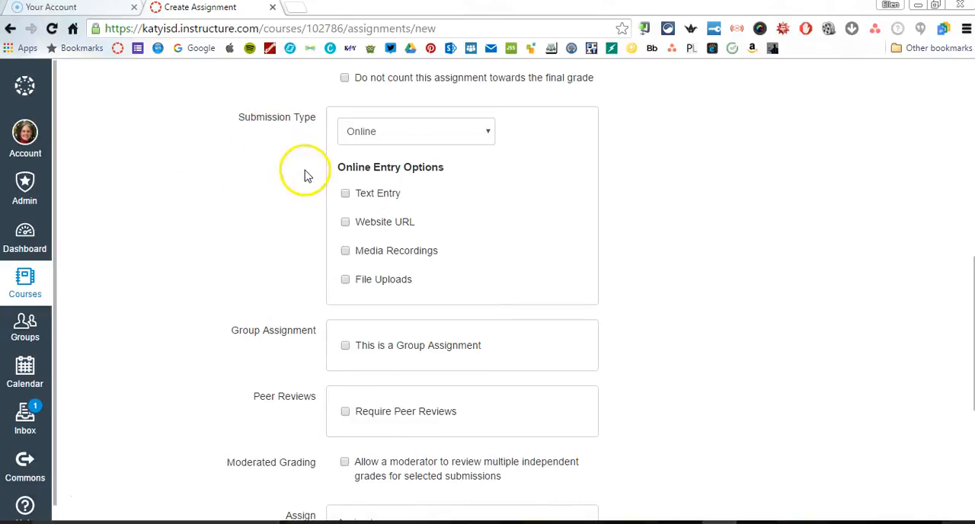
left_click(491, 140)
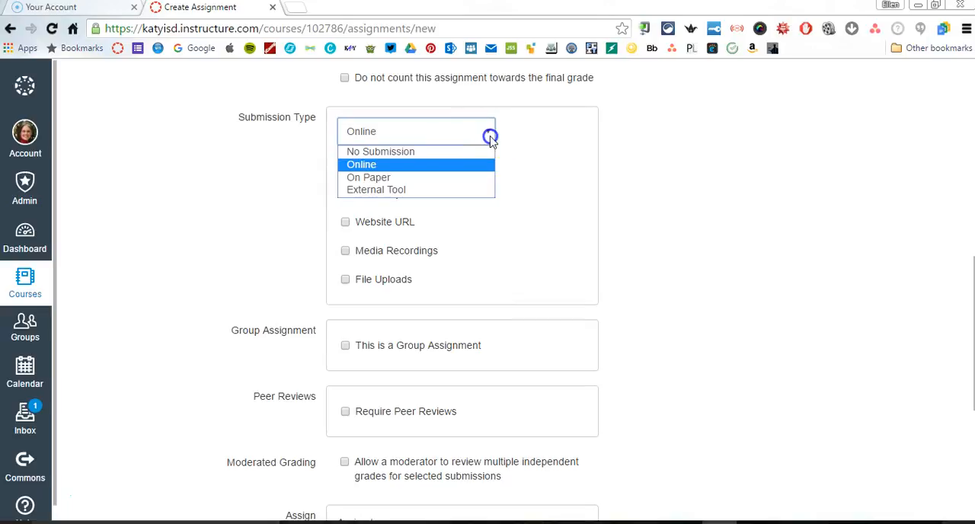
left_click(387, 182)
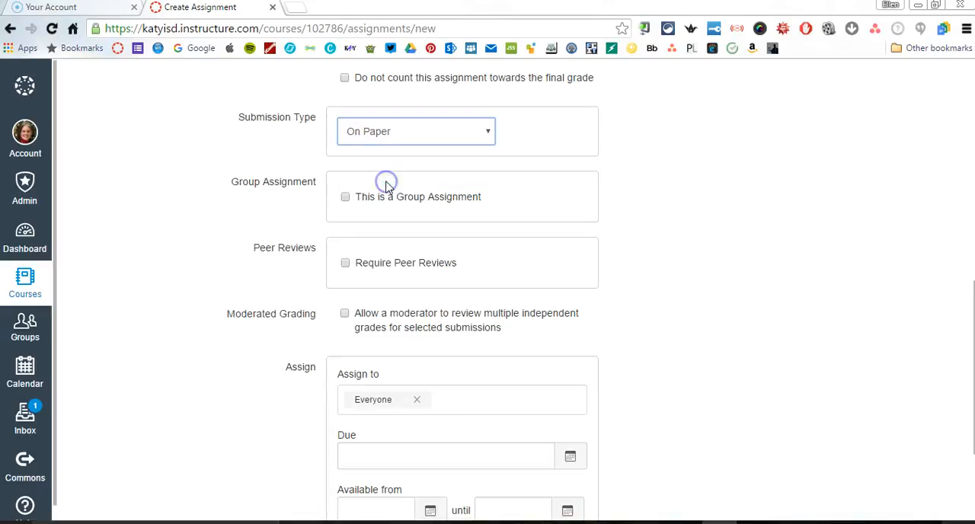
Set the submission type to Online and allow text entry, media recordings and file uploads
left_click(488, 134)
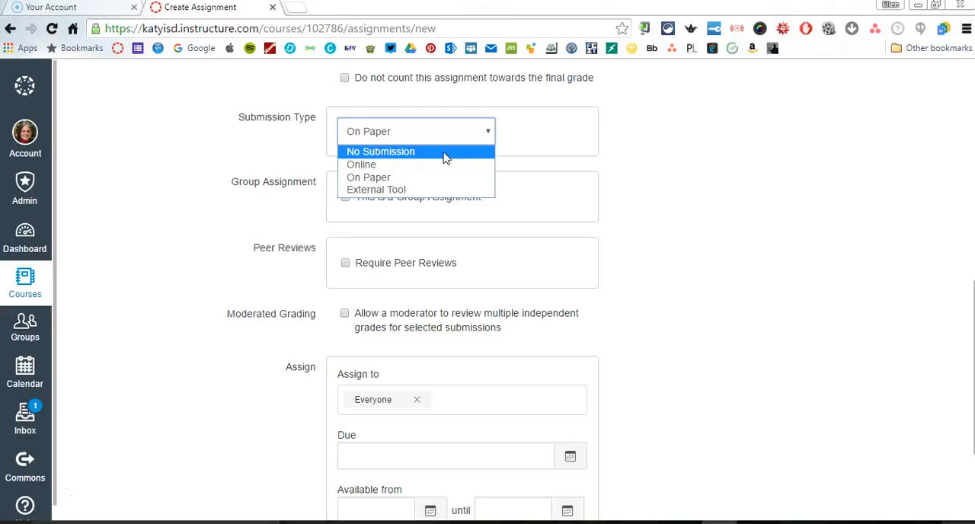
left_click(367, 165)
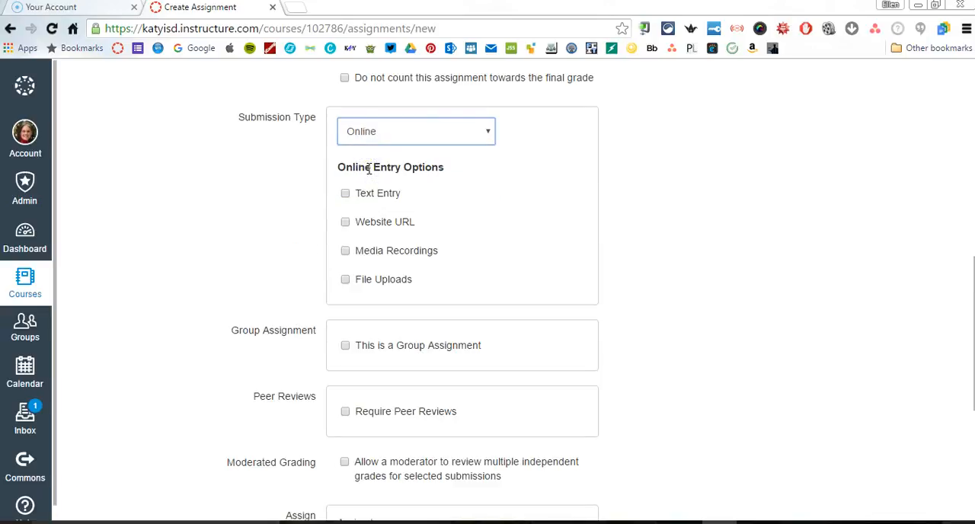
left_click(279, 214)
left_click(345, 196)
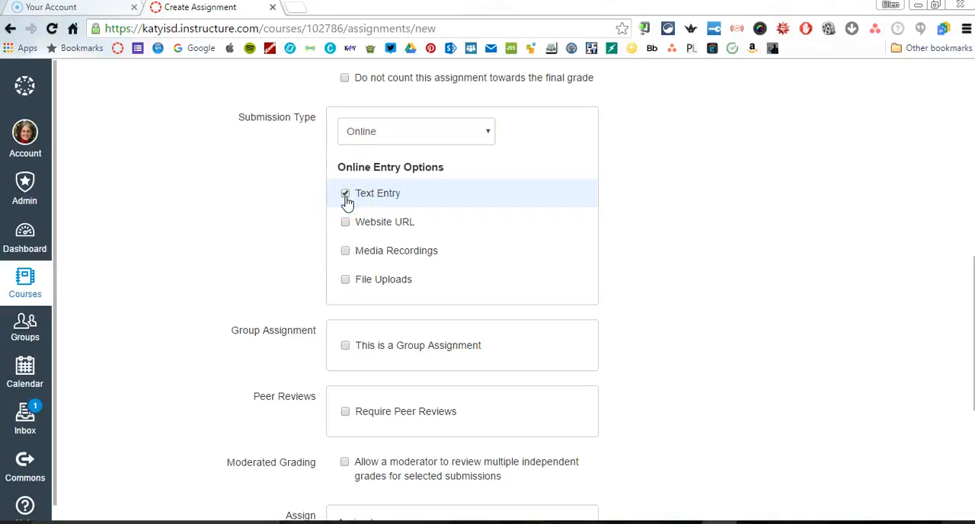
left_click(346, 257)
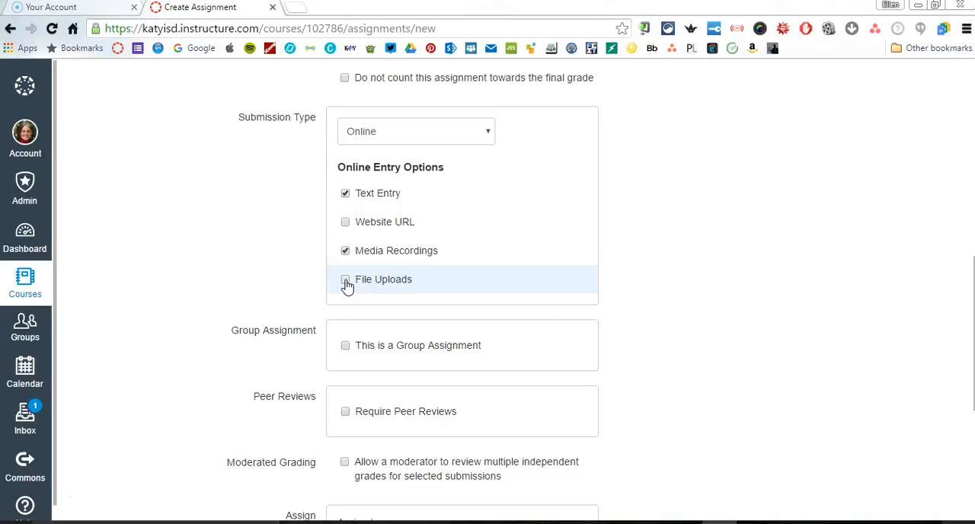
left_click(345, 280)
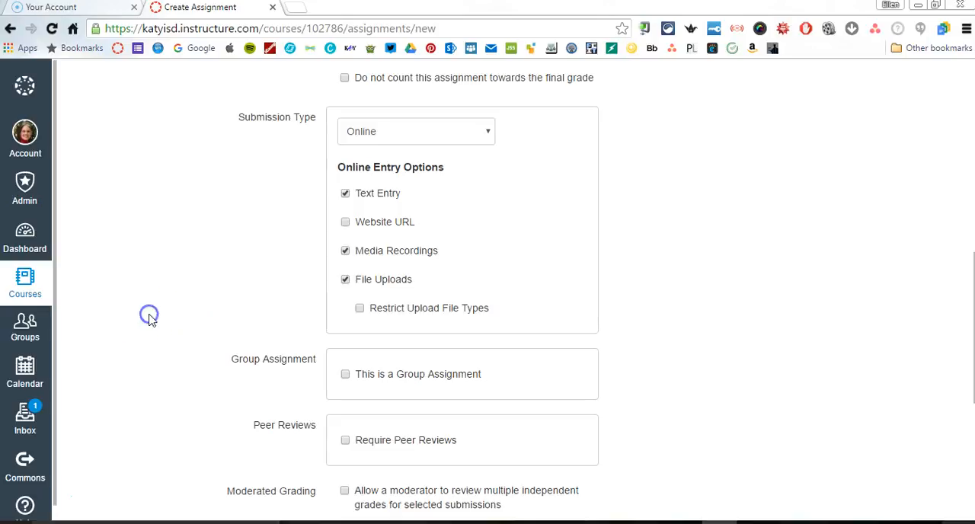
scroll(149, 316, "down", 2)
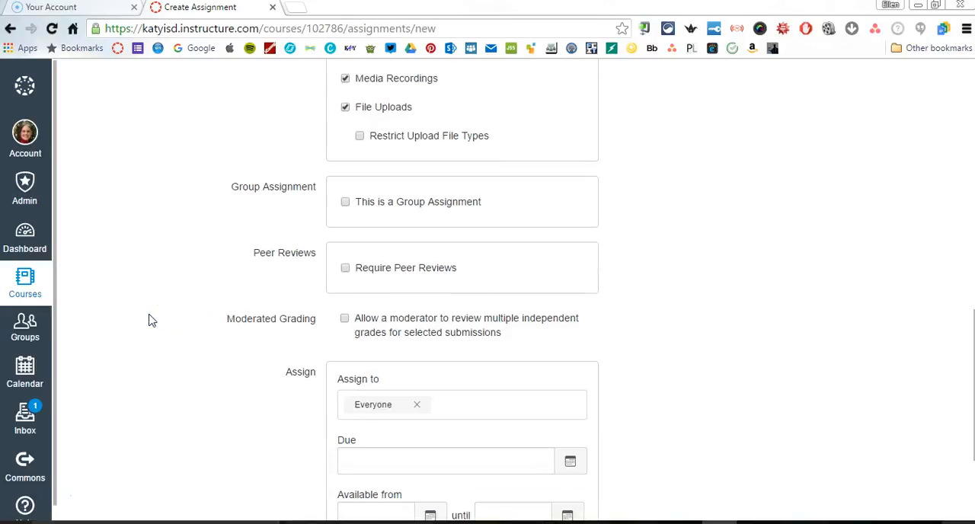
Save the new assignment without publishing it, keeping it assigned to Everyone with no due or availability dates
scroll(148, 319, "down", 1)
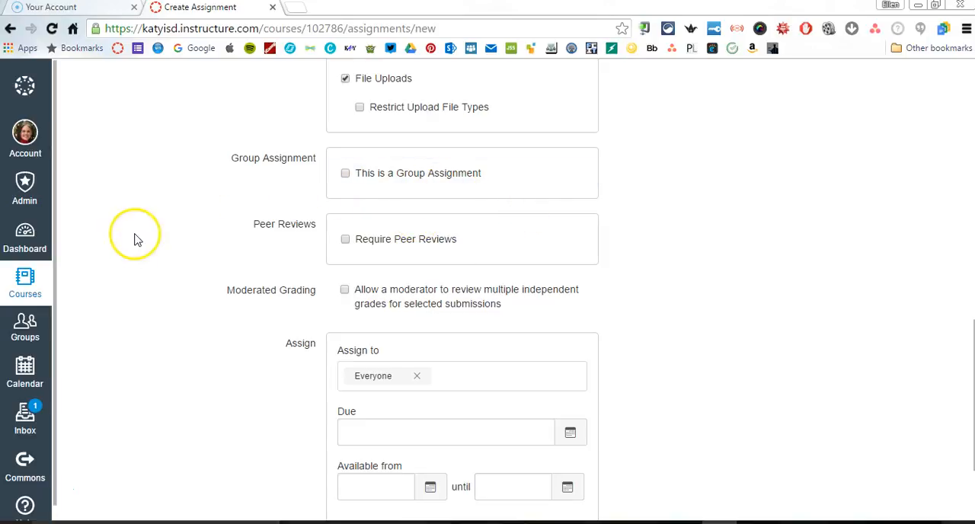
scroll(135, 244, "down", 1)
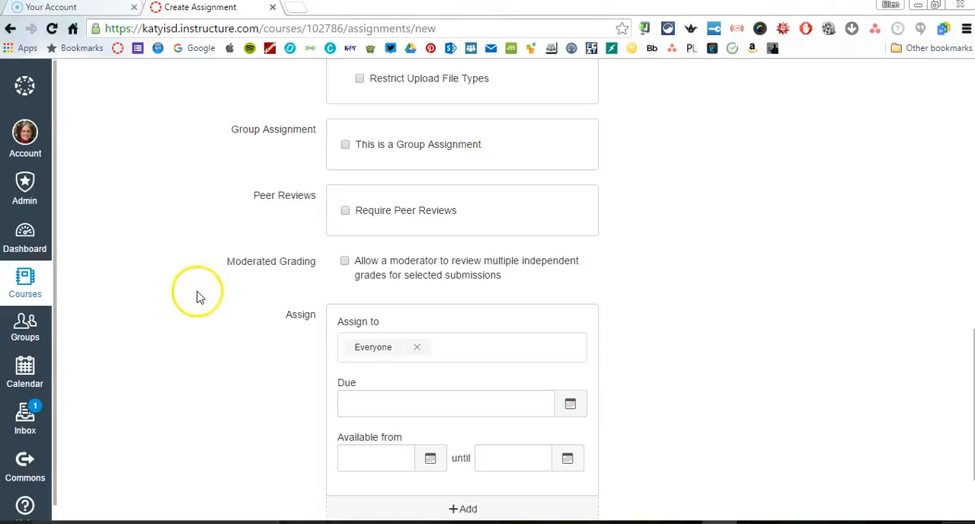
scroll(196, 292, "down", 1)
scroll(196, 297, "down", 1)
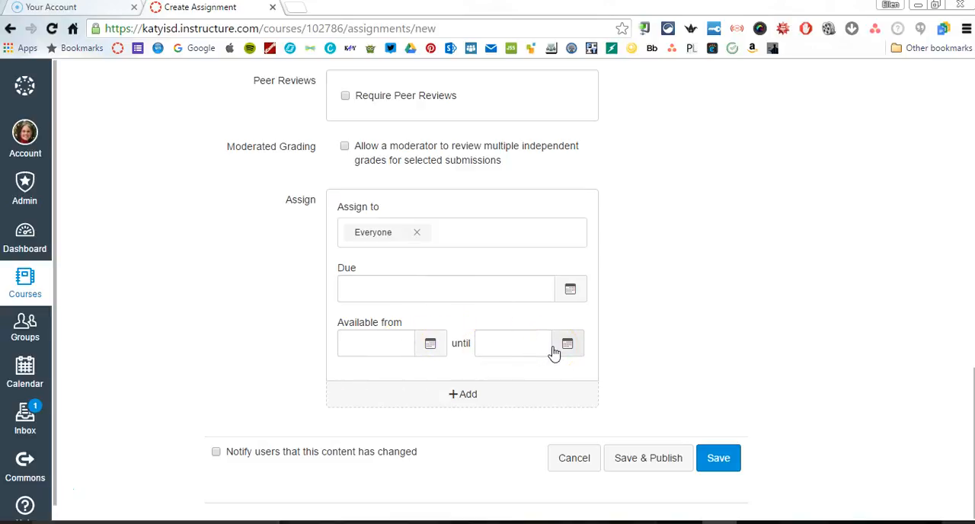
left_click(718, 457)
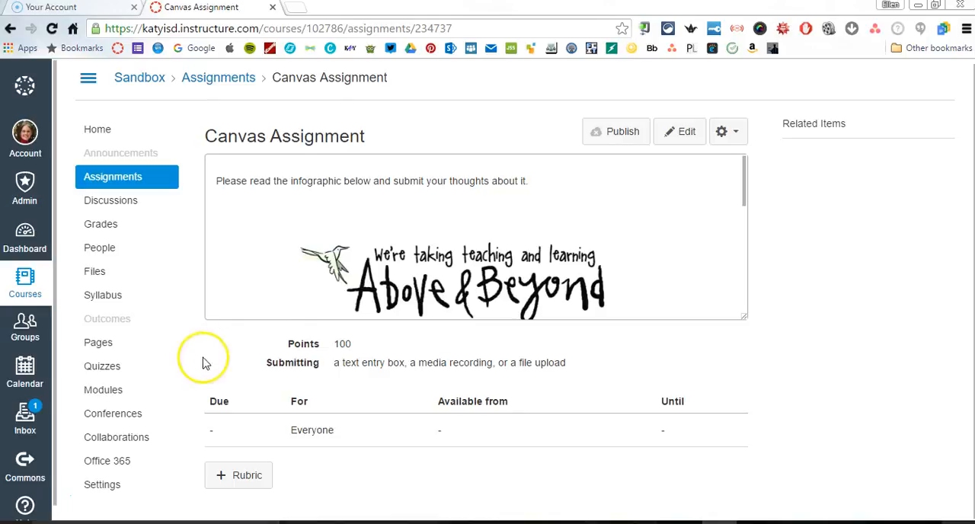
Switch the course to Student View and check which assignments students can see
left_click(111, 489)
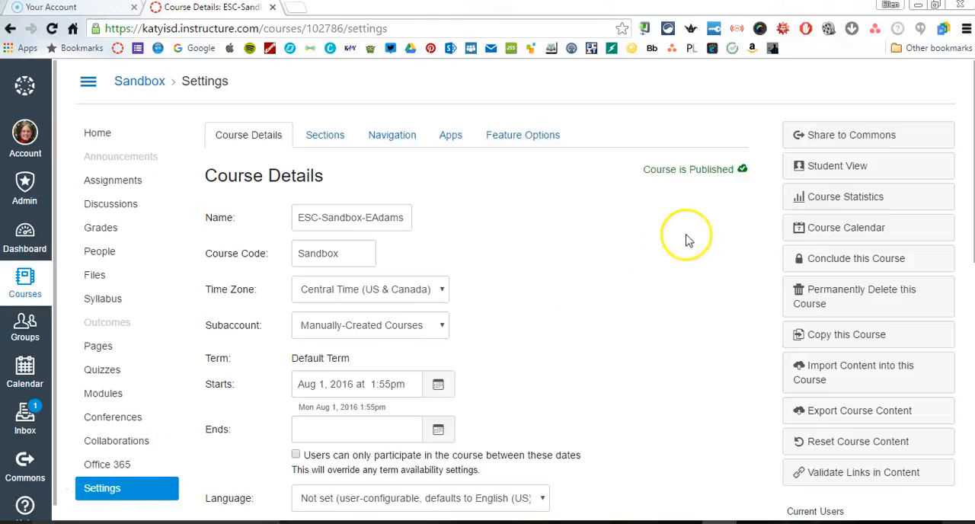
left_click(829, 169)
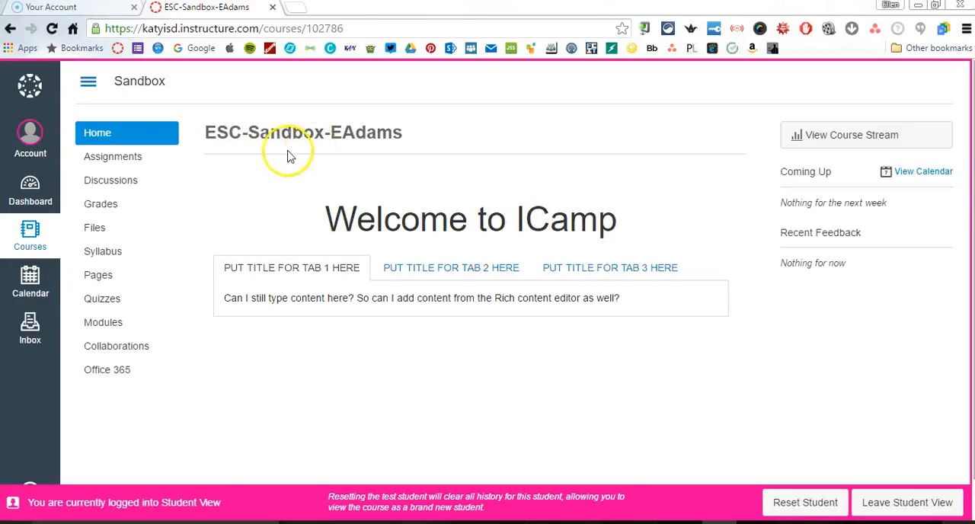
left_click(131, 160)
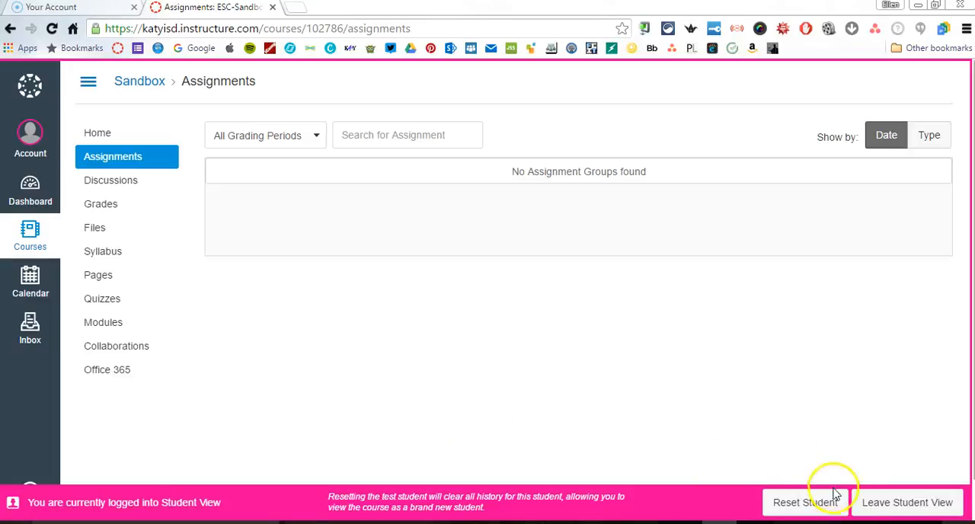
Leave Student View and publish Canvas Assignment from the course's assignment list
left_click(868, 509)
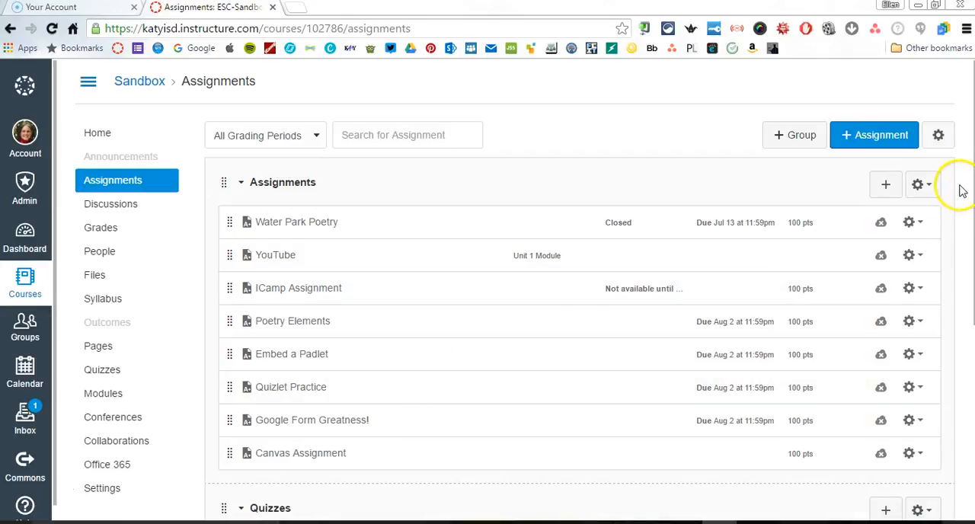
scroll(961, 189, "down", 2)
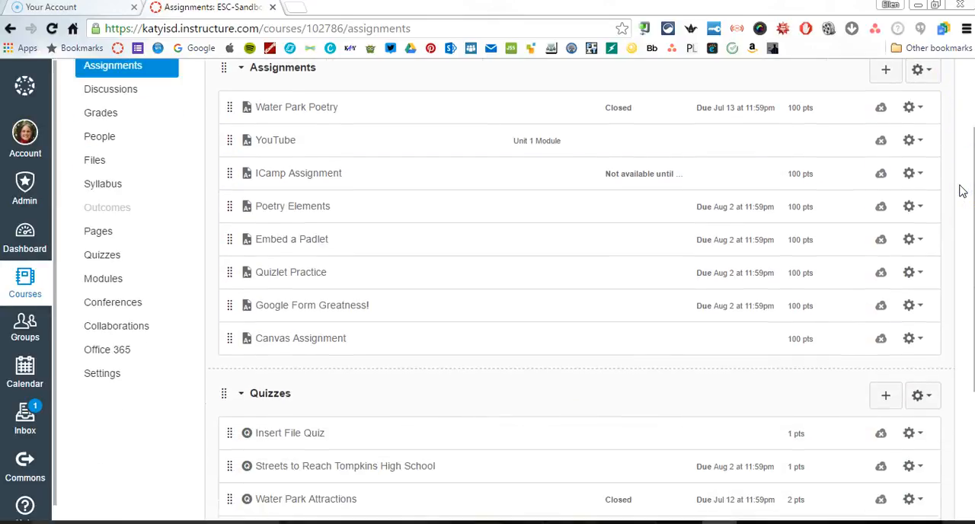
left_click(880, 339)
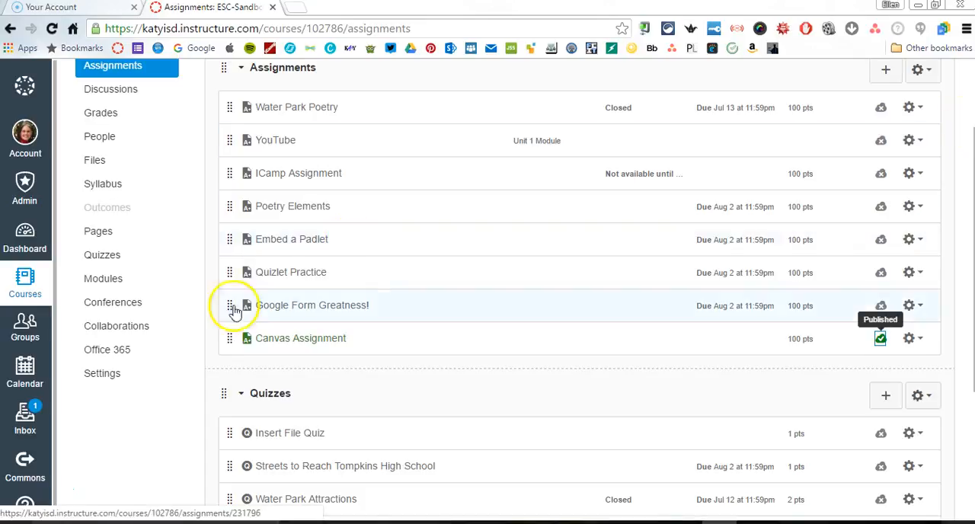
Enter Student View from the course settings and review Canvas Assignment's details and infographic as a student
left_click(114, 374)
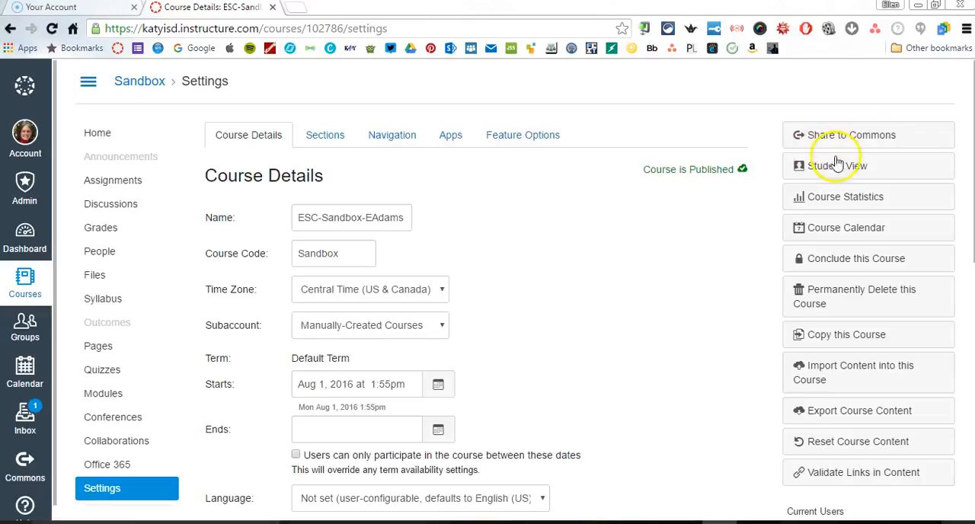
left_click(830, 168)
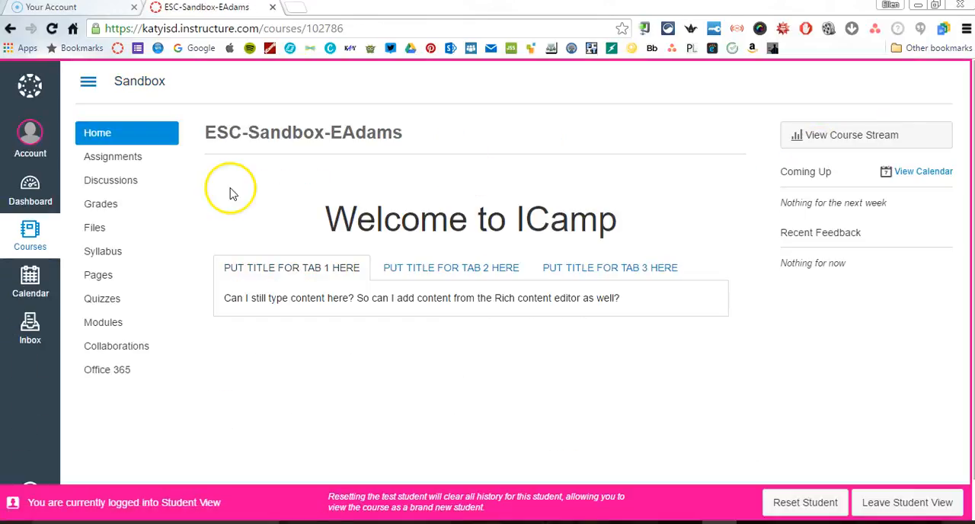
left_click(134, 157)
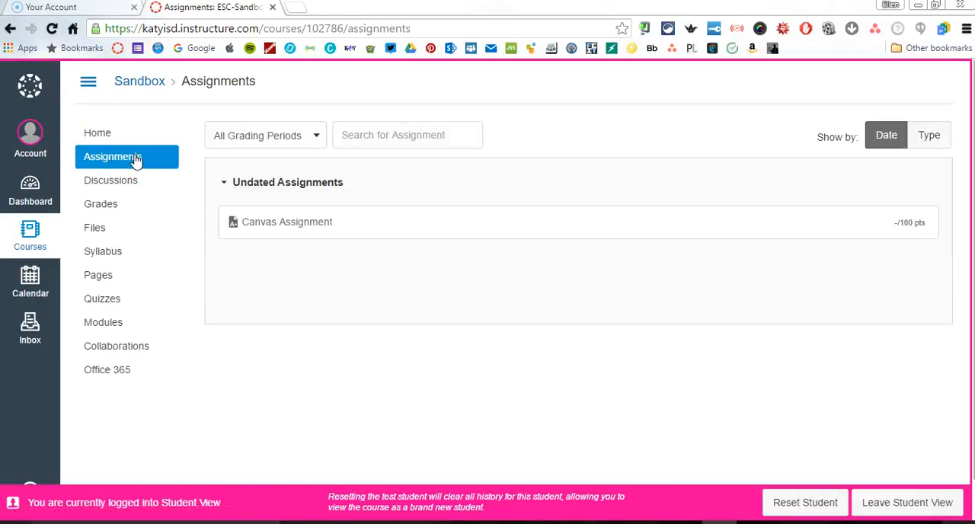
left_click(283, 225)
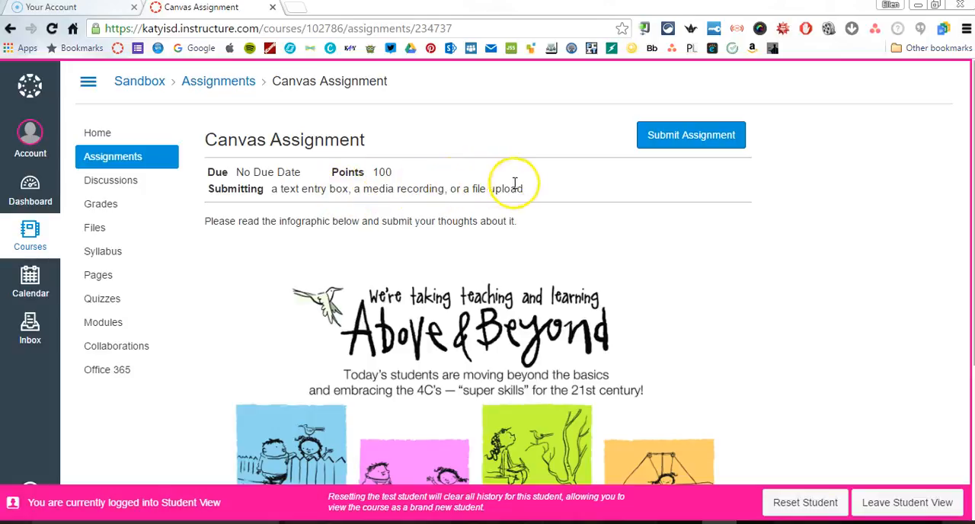
scroll(525, 194, "down", 3)
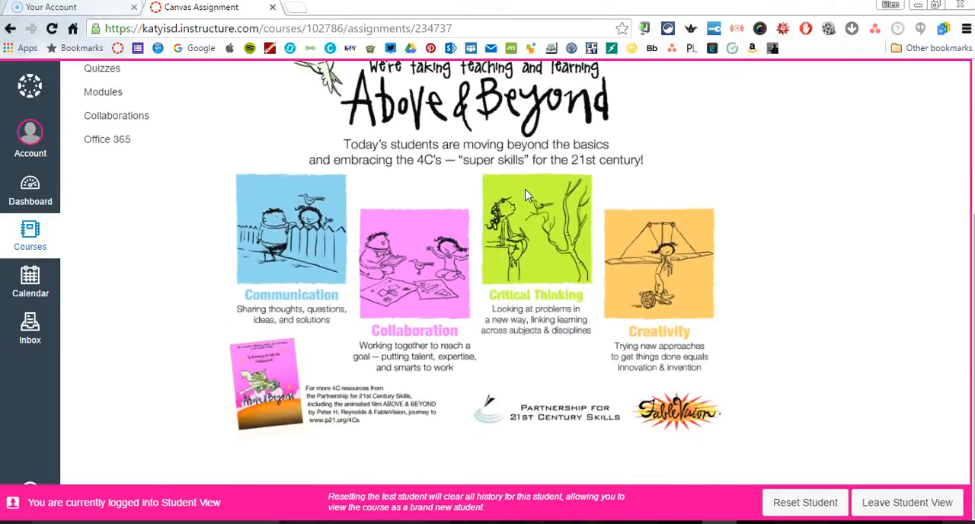
scroll(524, 193, "up", 3)
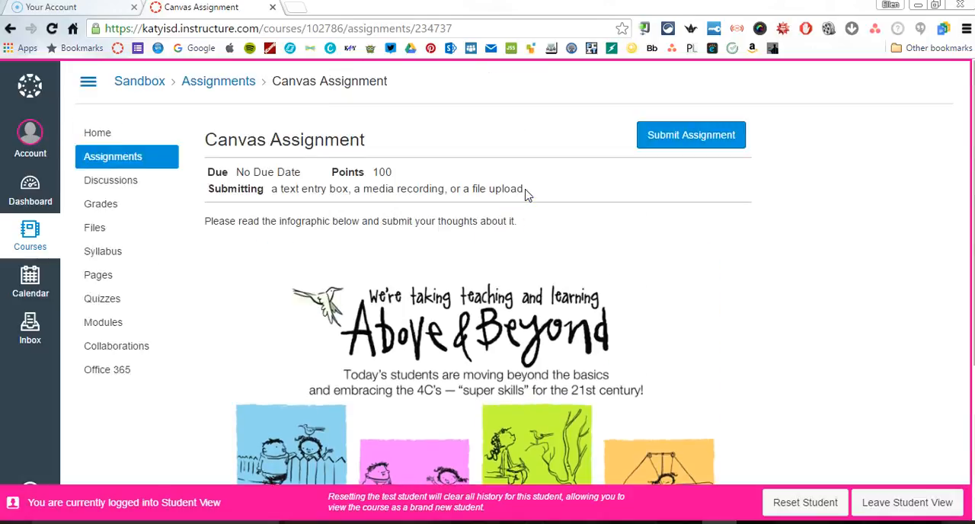
Start a student submission, view the file upload, text entry and media options, and leave Student View without submitting
left_click(674, 142)
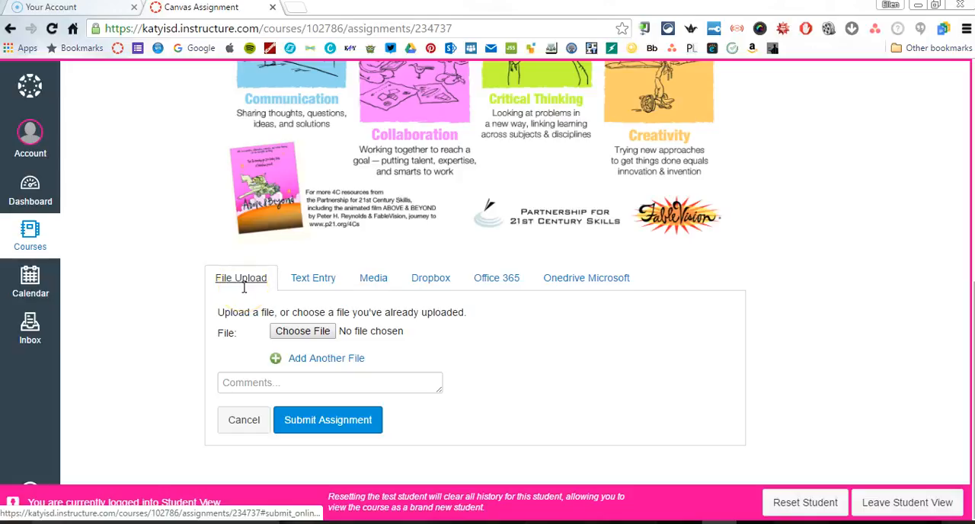
left_click(311, 282)
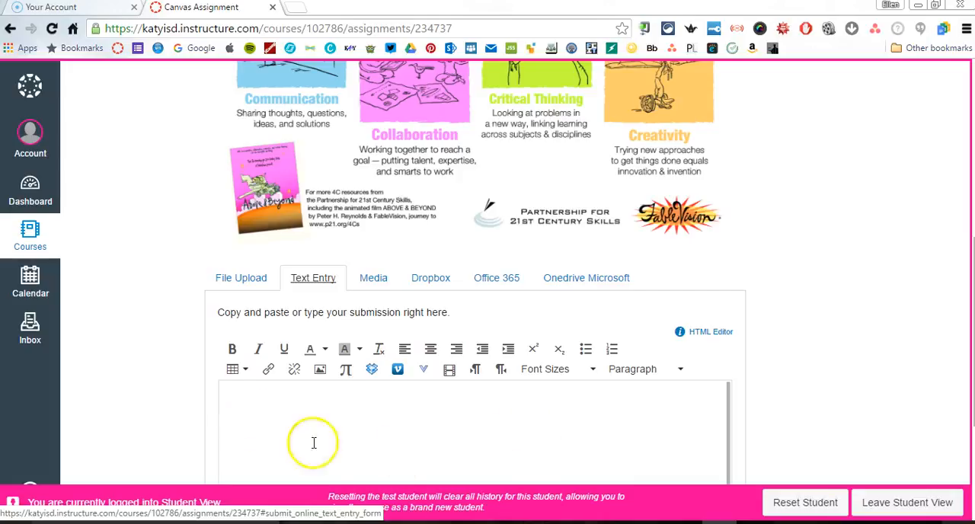
left_click(381, 288)
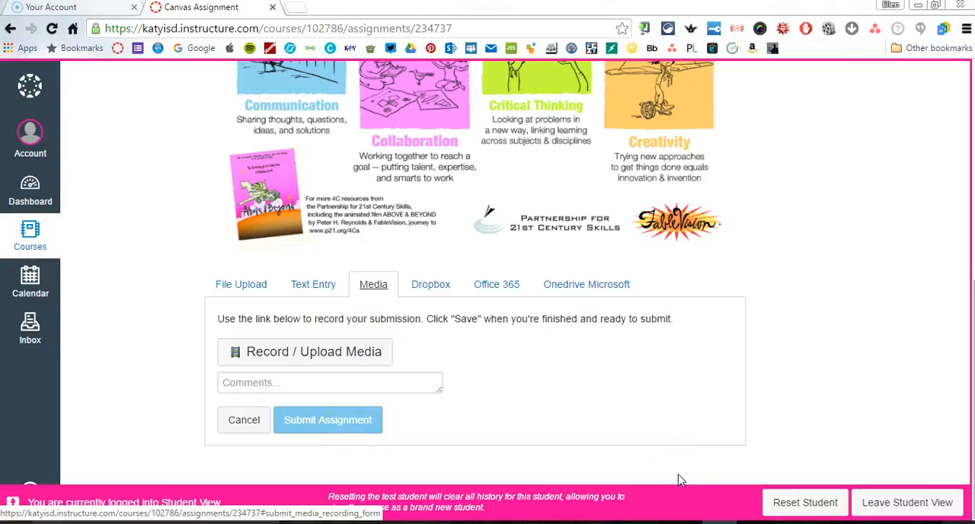
left_click(887, 503)
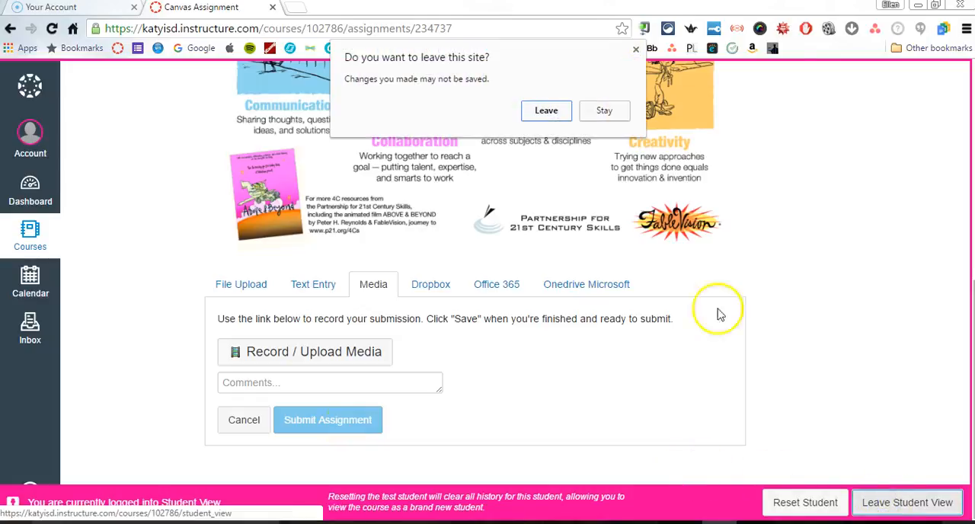
left_click(557, 114)
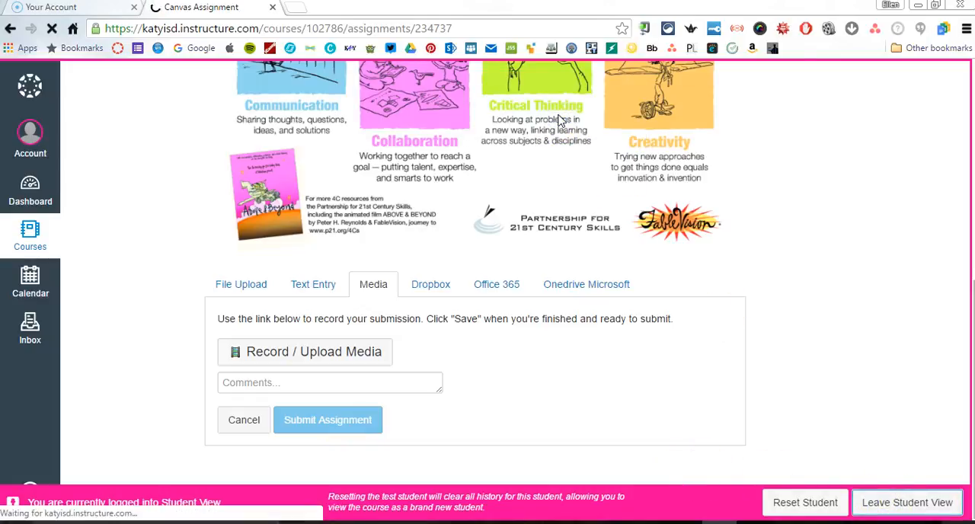